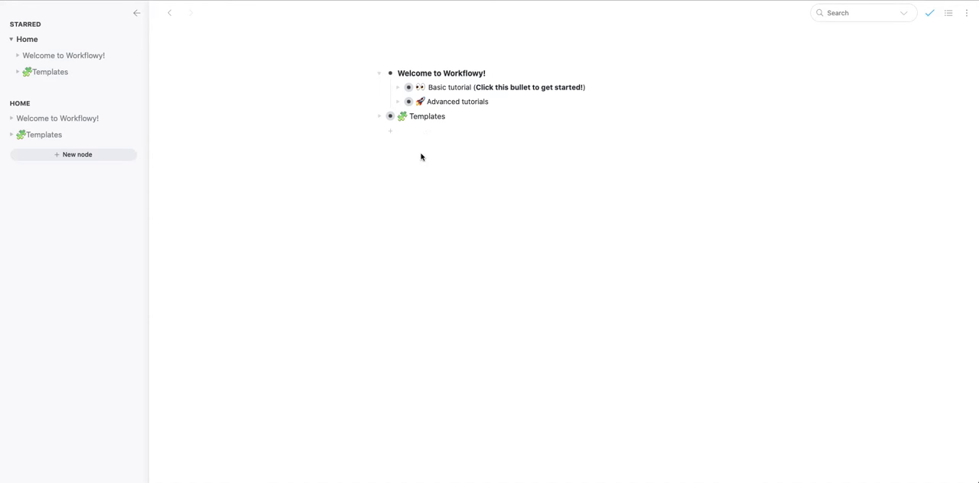
Add a bullet reading "meeting xyz" directly below Advanced tutorials in the Welcome to Workflowy! list
left_click(499, 102)
key("Return")
type("meeting xyz")
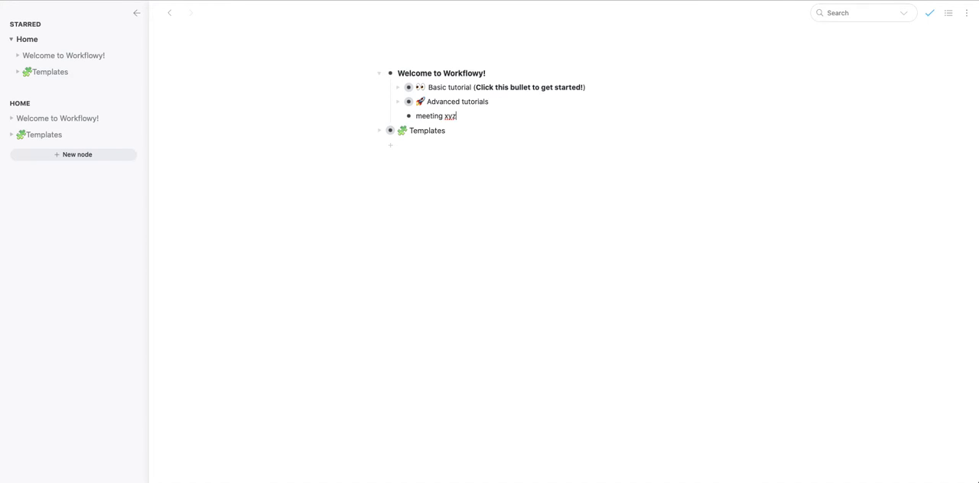
Nest two bullets, "connect on something" and "take care of xyz", under meeting xyz
key("Return")
key("Tab")
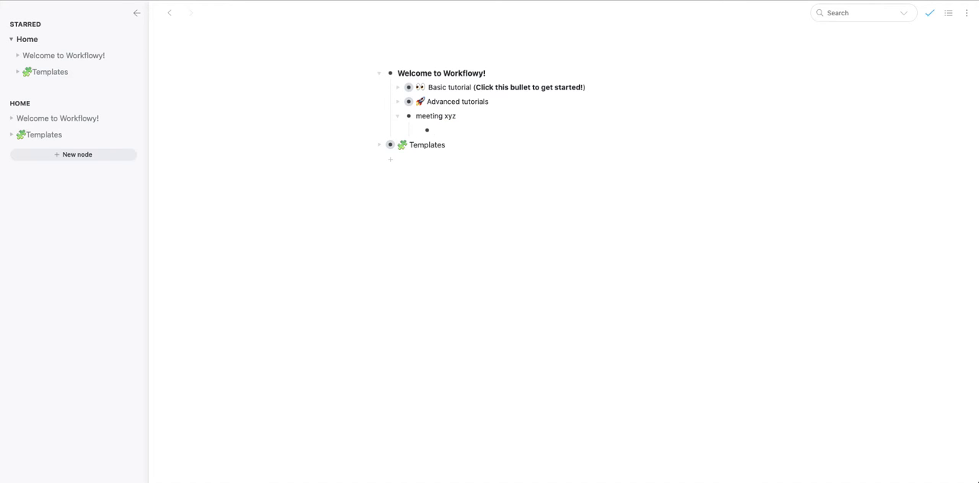
type("connect on something")
key("Return")
type("taake")
key("BackSpace")
key("BackSpace")
key("BackSpace")
key("BackSpace")
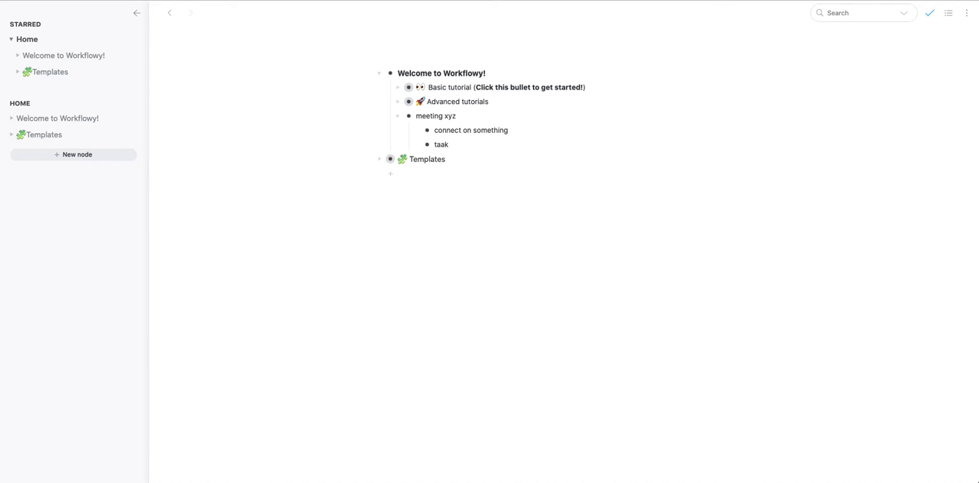
type("ake care of xyz")
Add a "follow up" bullet below take care of xyz, with "abc" and "def" nested under it
key("Return")
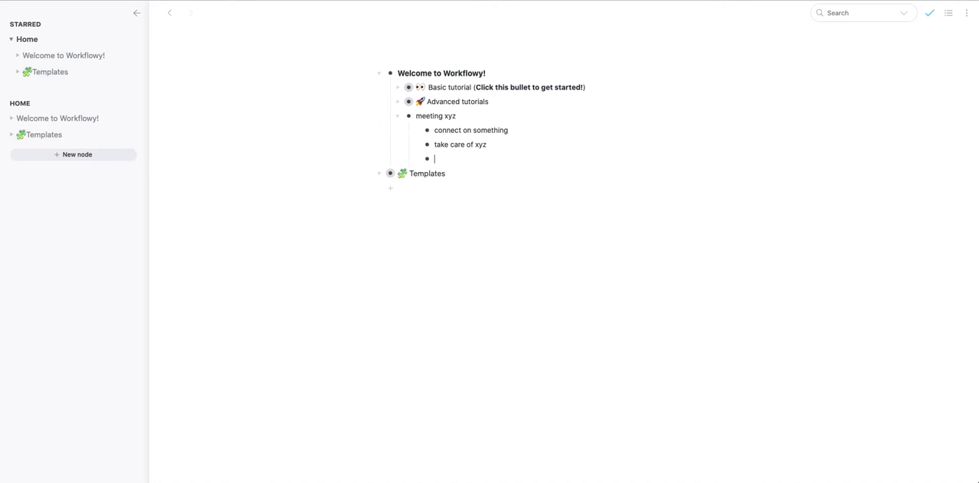
type("follow up")
key("Return")
key("Tab")
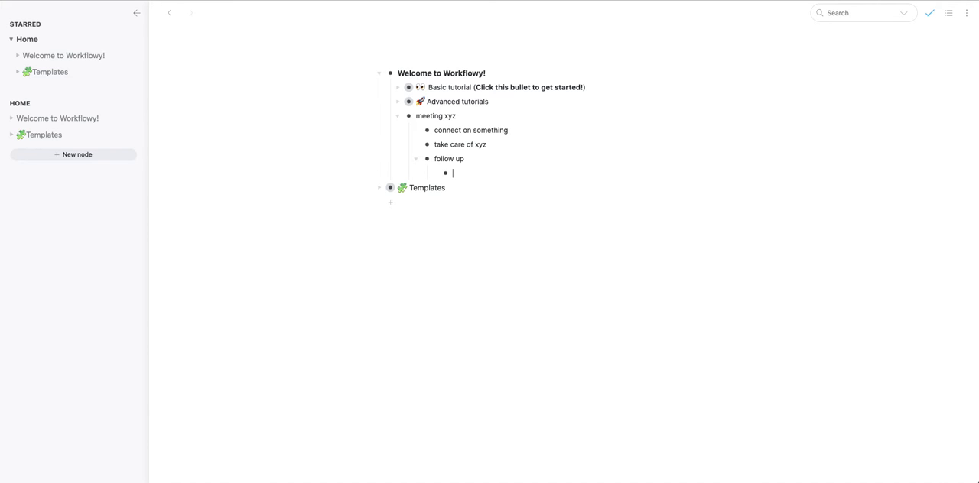
type("abc")
key("Return")
type("def")
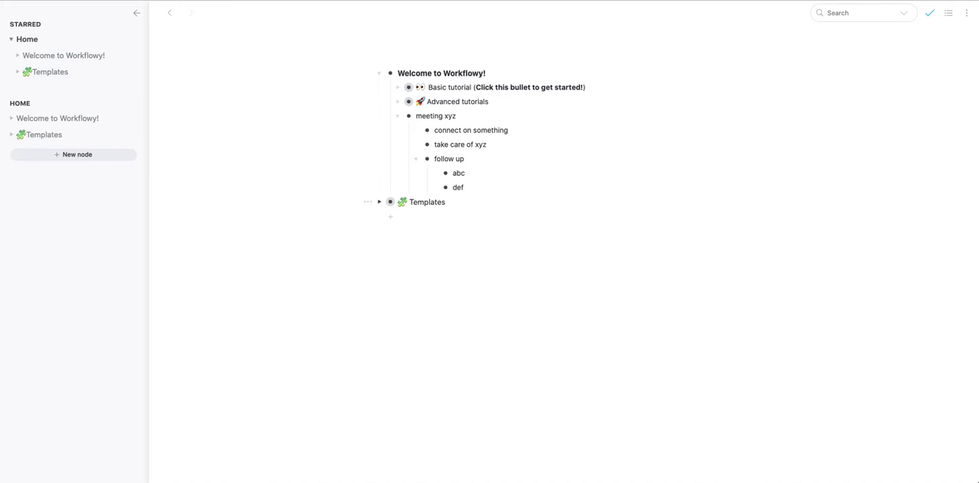
Collapse the meeting xyz bullet to hide its nested items, and expand it again
key("Up")
key("Up")
key("Up")
key("Up")
key("super+Up")
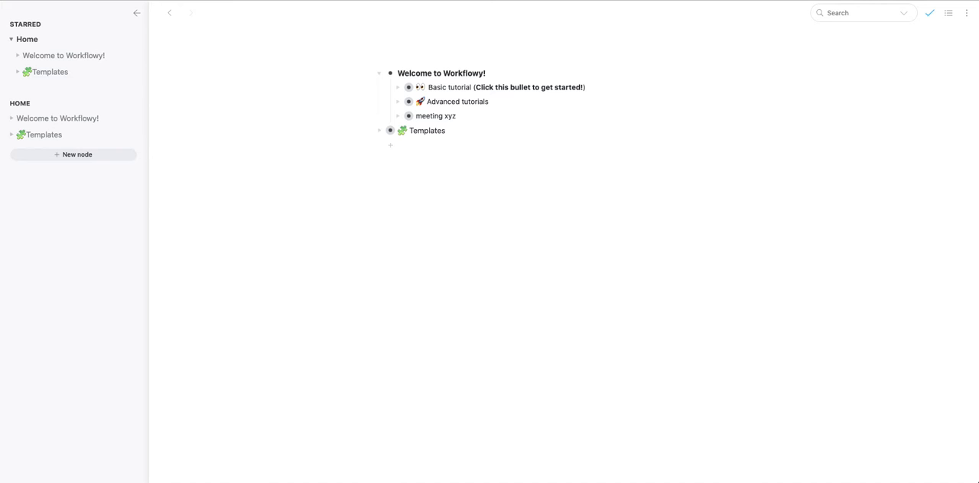
key("super+Down")
Collapse the nested follow up bullet and expand it again
key("Down")
key("Down")
key("Down")
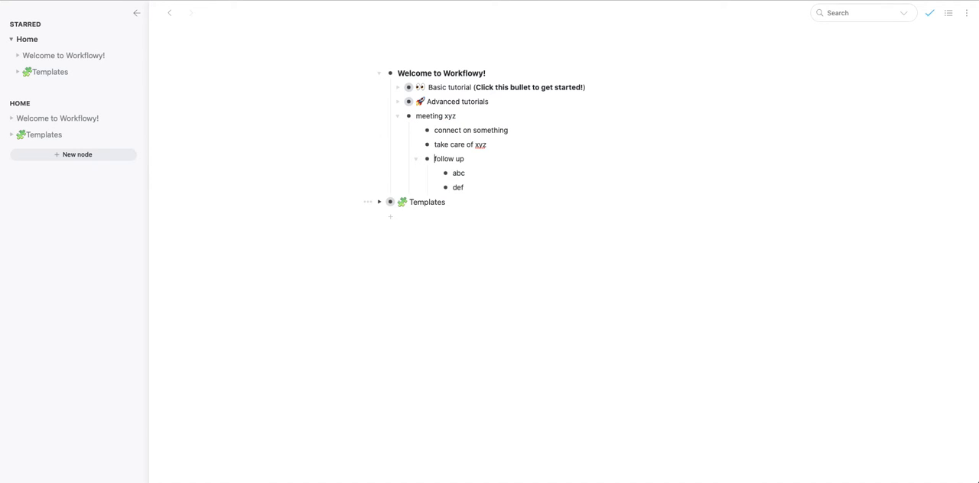
key("super+Up")
key("super+Down")
Zoom into the abc bullet and enter "follow up" and "do xyz", with "ab" nested beneath
key("Down")
key("super+period")
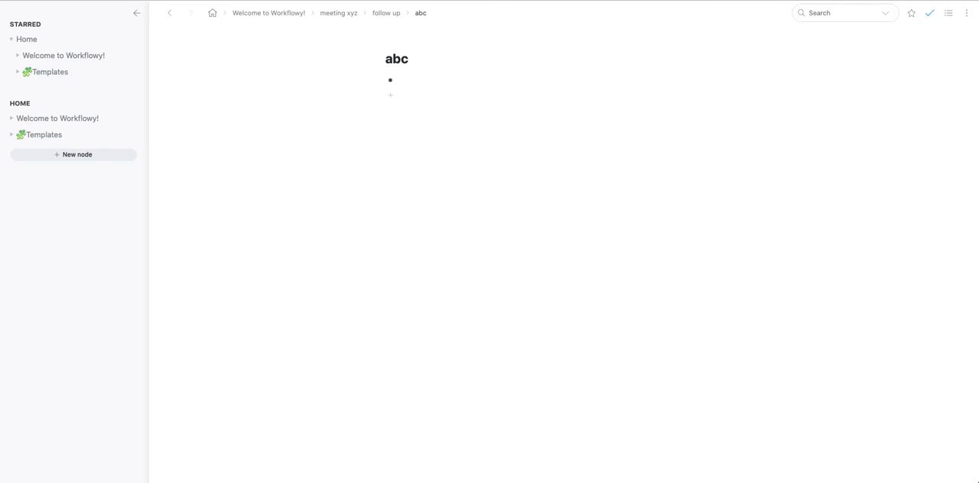
type("follow updo xyz")
key("Return")
key("Tab")
type("ab")
Zoom out from abc through follow up and meeting xyz to the Welcome to Workflowy! level
key("Up")
key("Up")
key("Up")
key("Up")
key("super+comma")
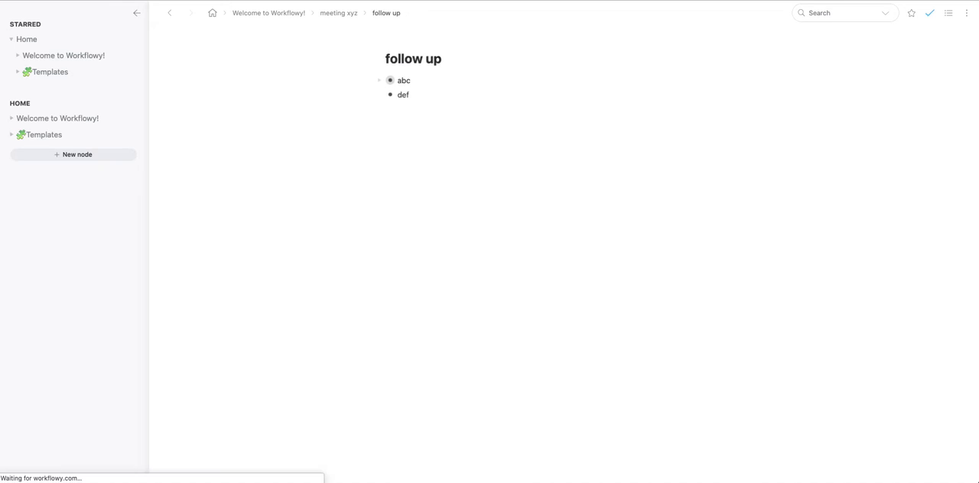
key("super+comma")
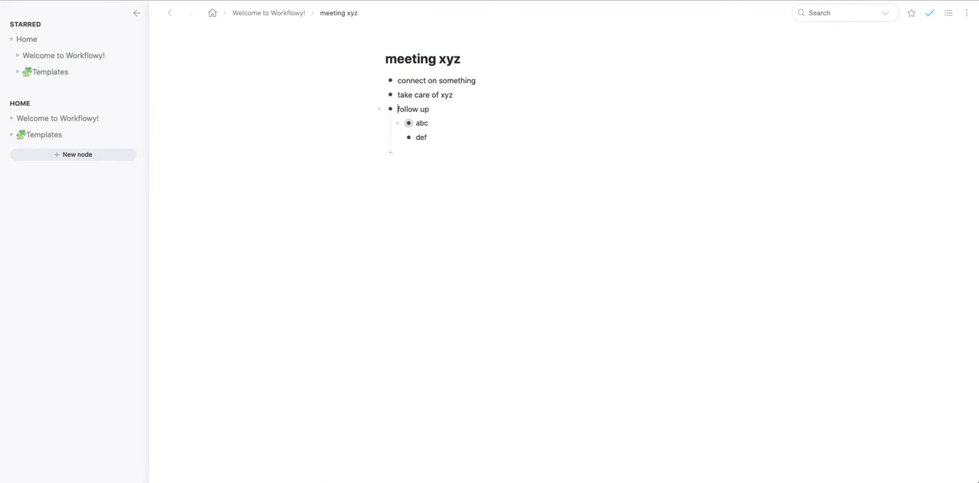
key("super+comma")
Collapse the follow up bullet and move it above connect on something, to the first place under meeting xyz
key("Down")
key("Down")
key("Down")
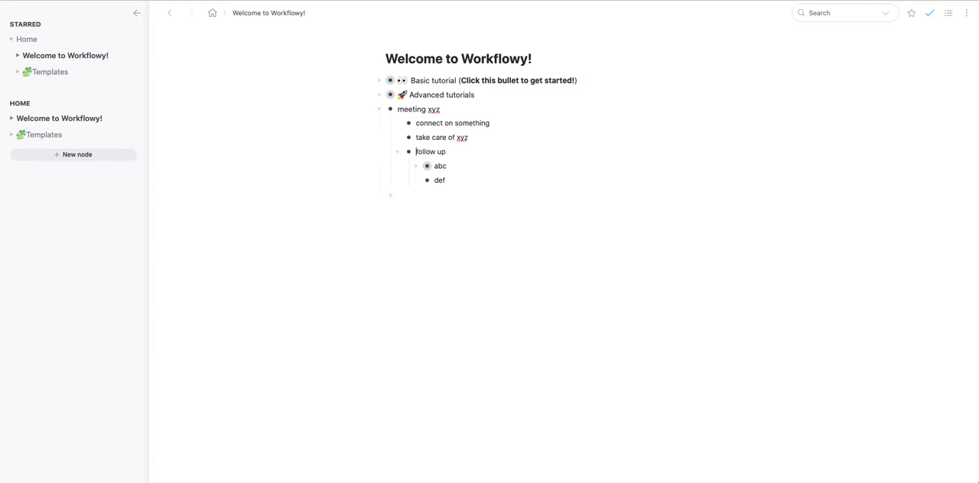
key("super+Up")
key("shift+super+Up")
key("shift+super+Up")
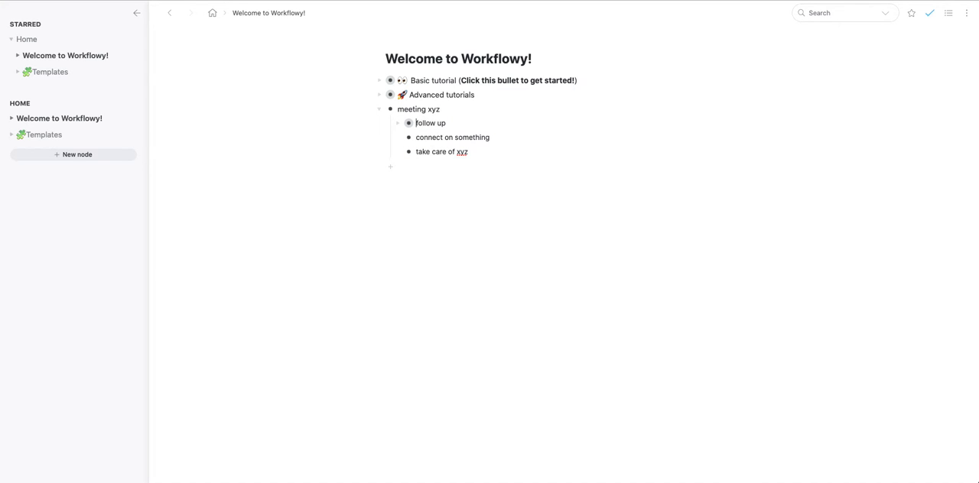
Mark the follow up bullet as complete and revert it to uncomplete
left_click(440, 109)
mouse_move(384, 126)
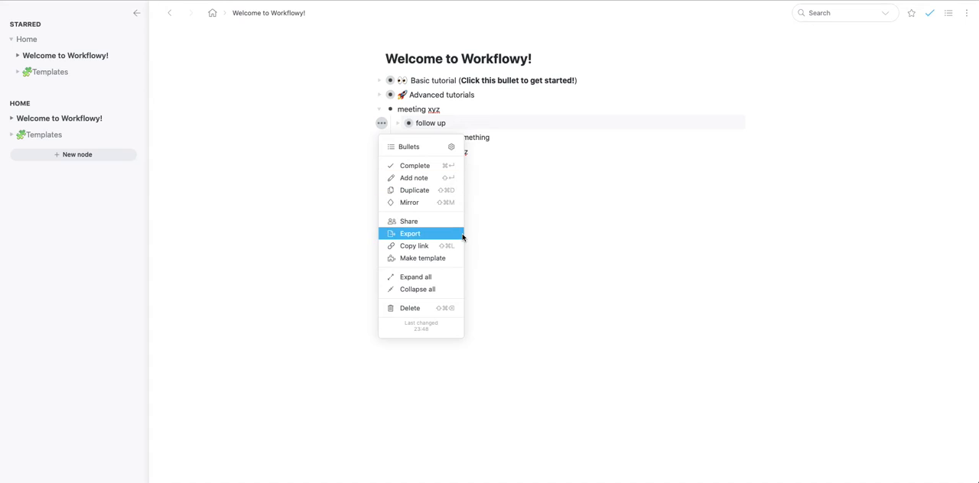
left_click(421, 166)
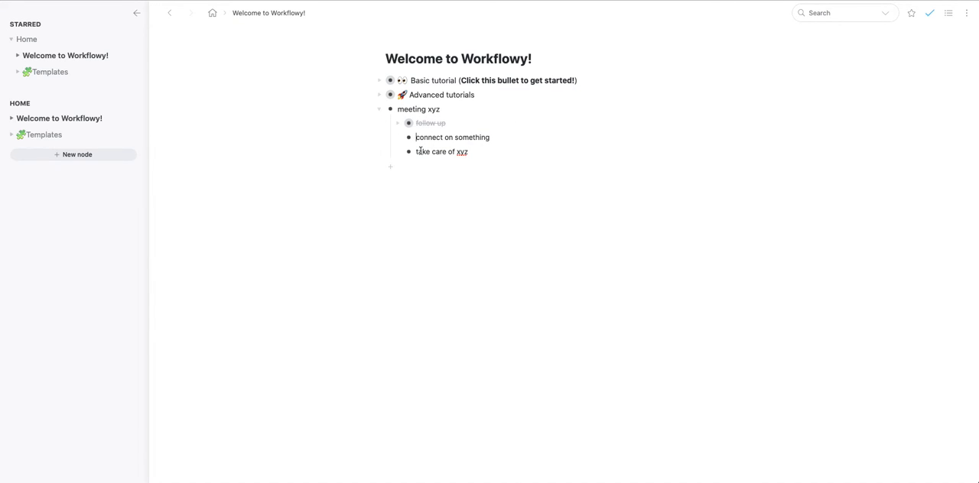
left_click(382, 124)
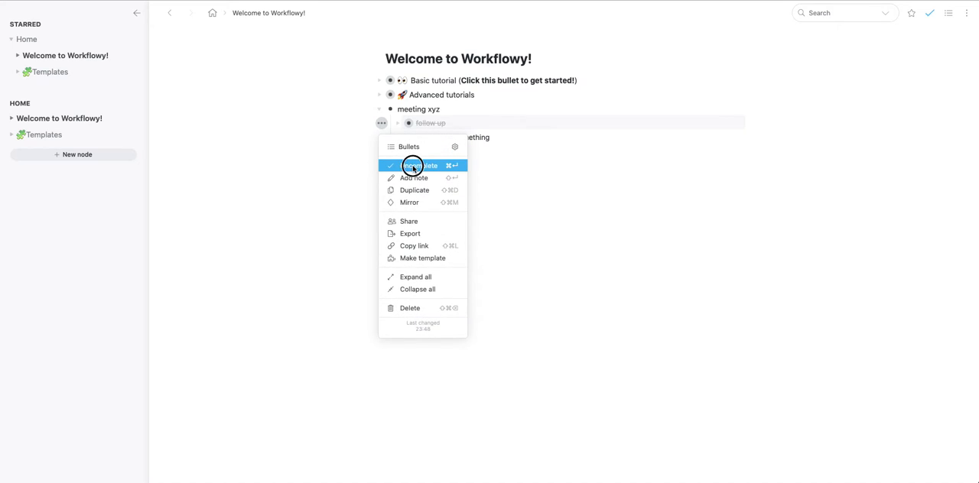
left_click(414, 165)
left_click(383, 125)
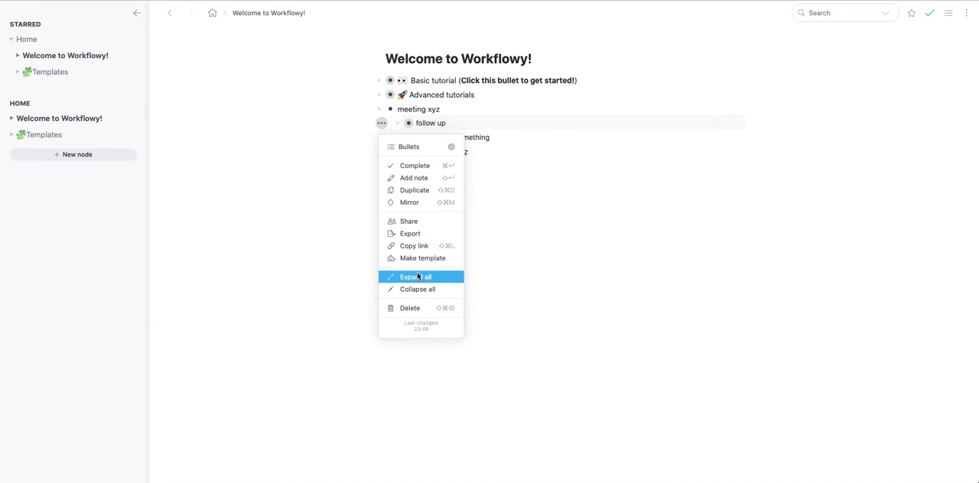
left_click(522, 165)
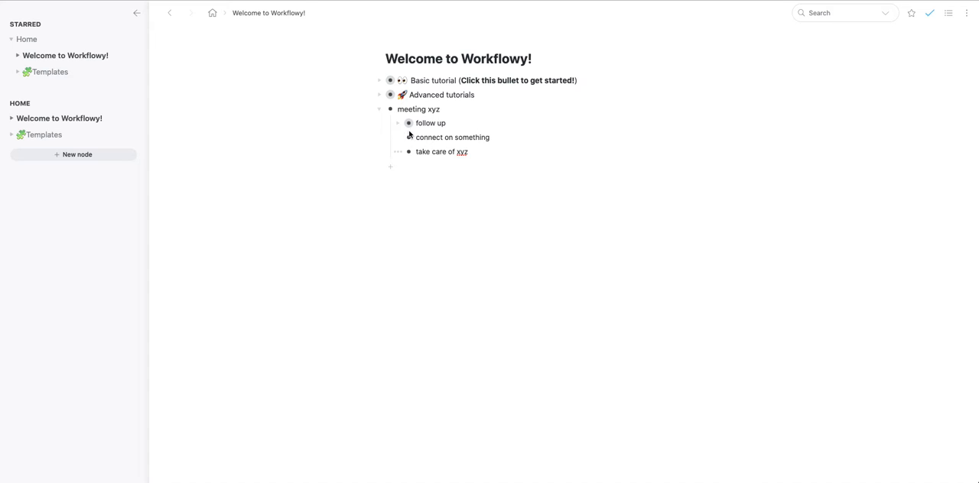
Enable secret link sharing for meeting xyz with Can view access and copy the link
left_click(367, 110)
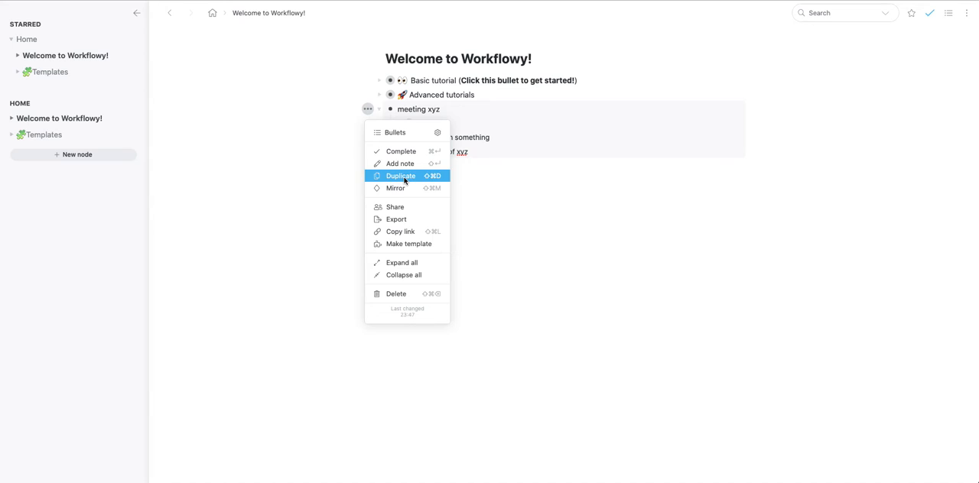
left_click(406, 208)
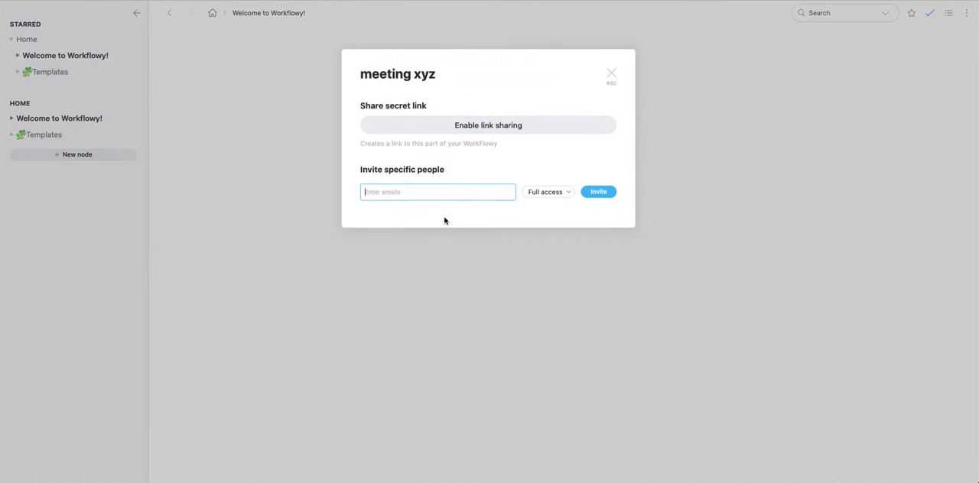
left_click(488, 127)
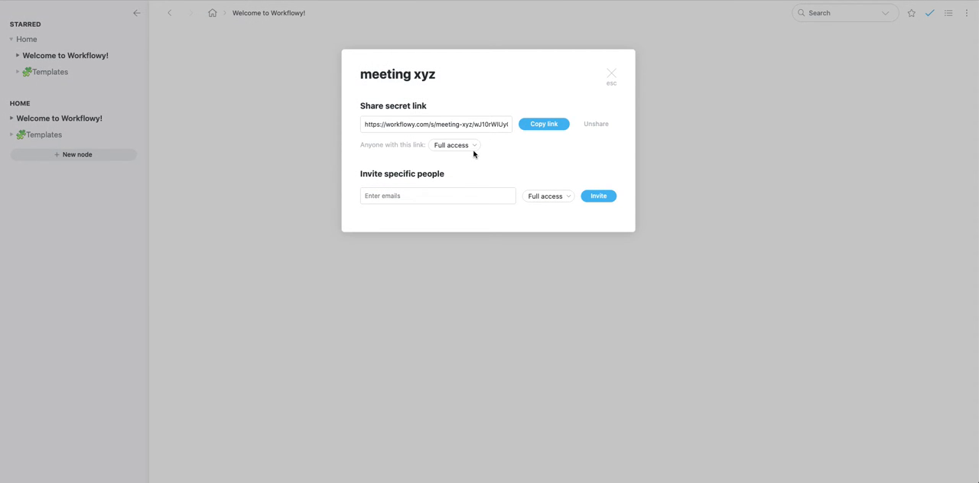
left_click(474, 147)
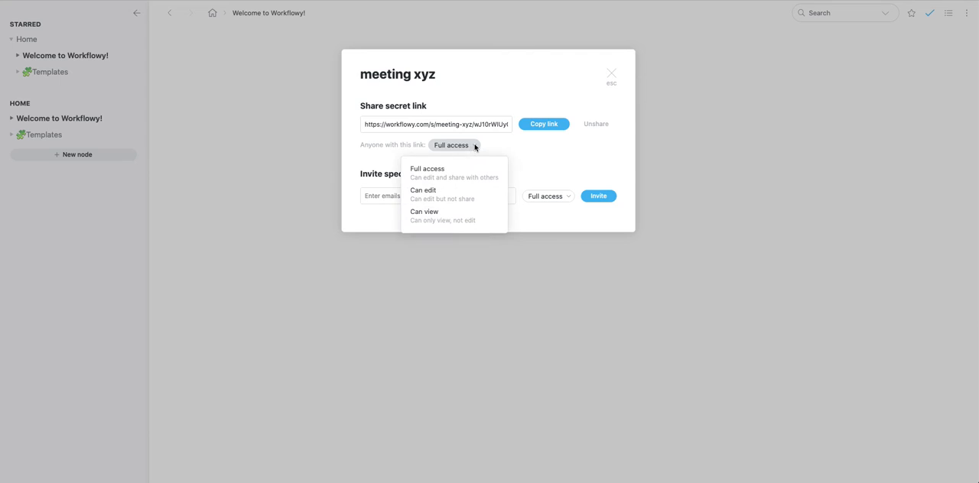
left_click(459, 216)
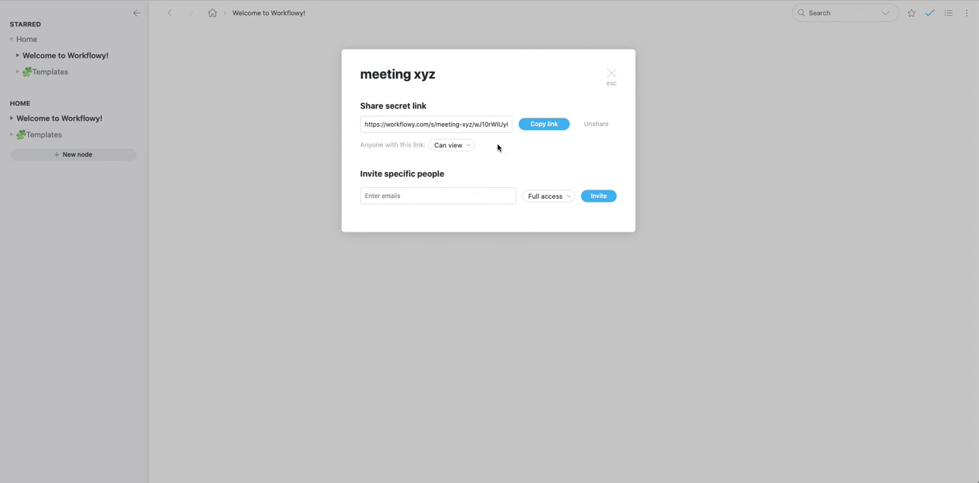
left_click(539, 124)
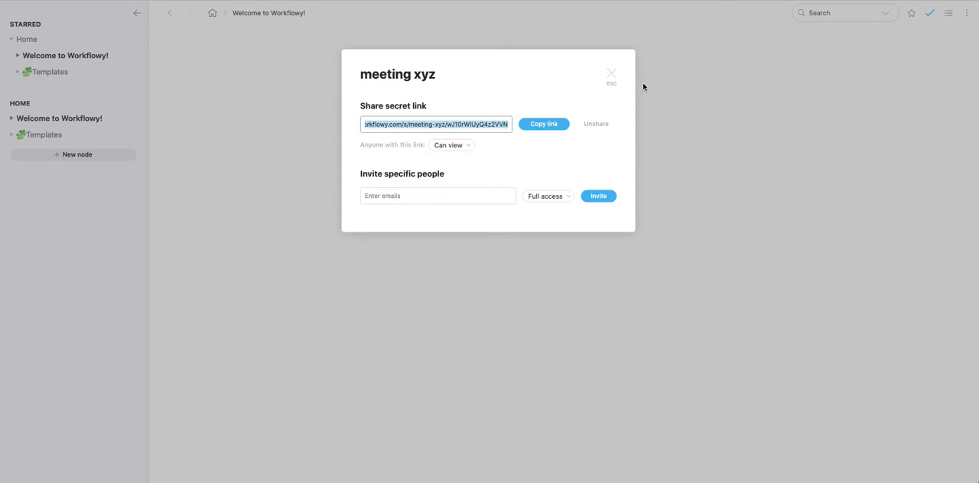
left_click(614, 79)
Zoom into the meeting xyz bullet and return to the Welcome to Workflowy! list
left_click(389, 109)
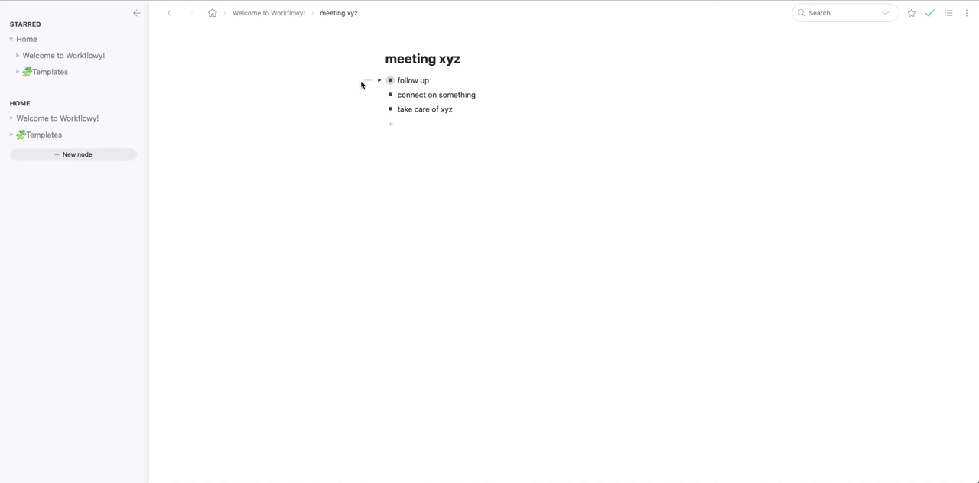
key("alt+Left")
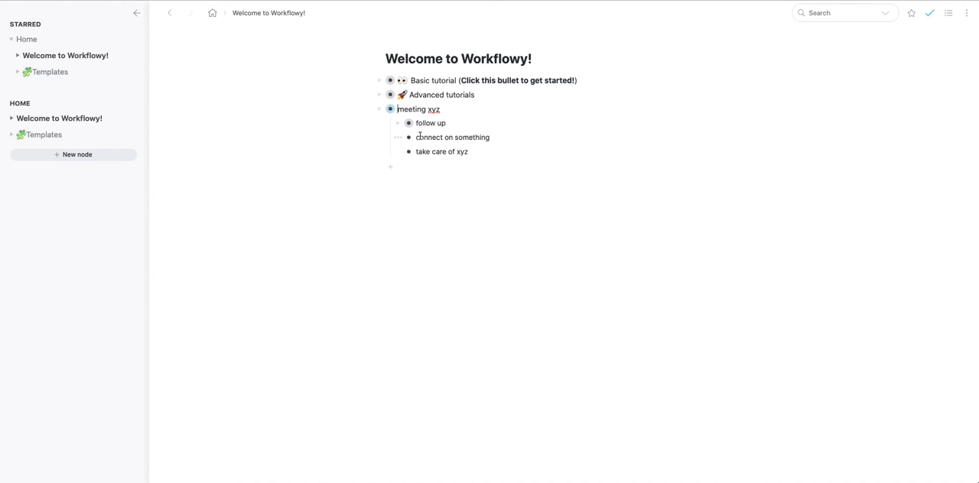
Display meeting xyz as a Board and switch it back to Bullets
left_click(369, 113)
left_click(404, 137)
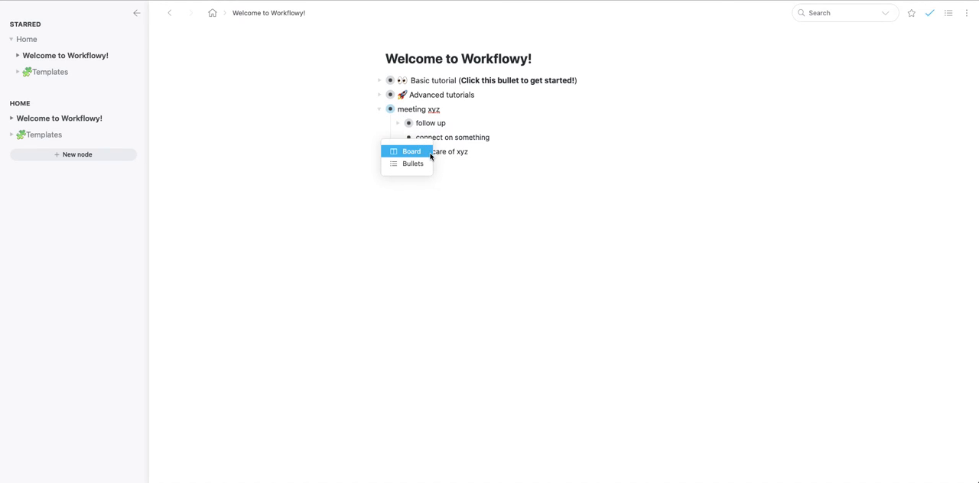
left_click(414, 153)
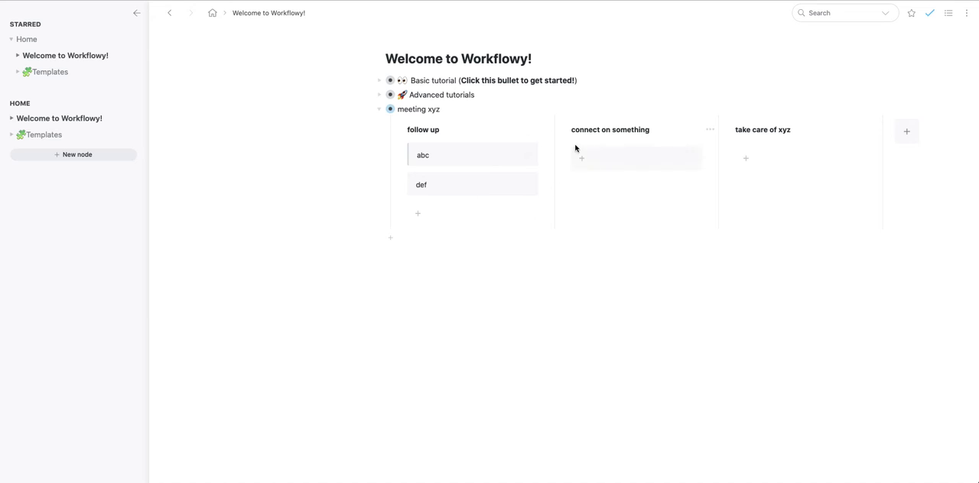
left_click(367, 110)
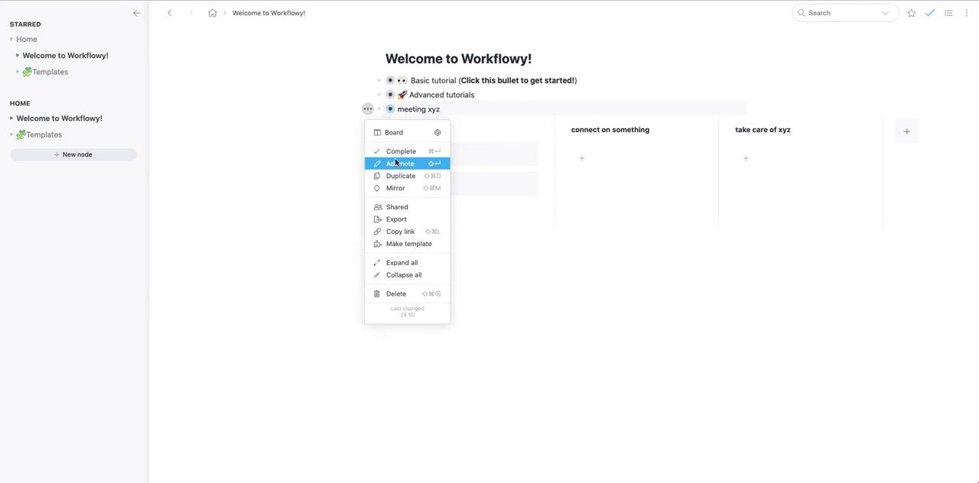
left_click(398, 135)
left_click(406, 164)
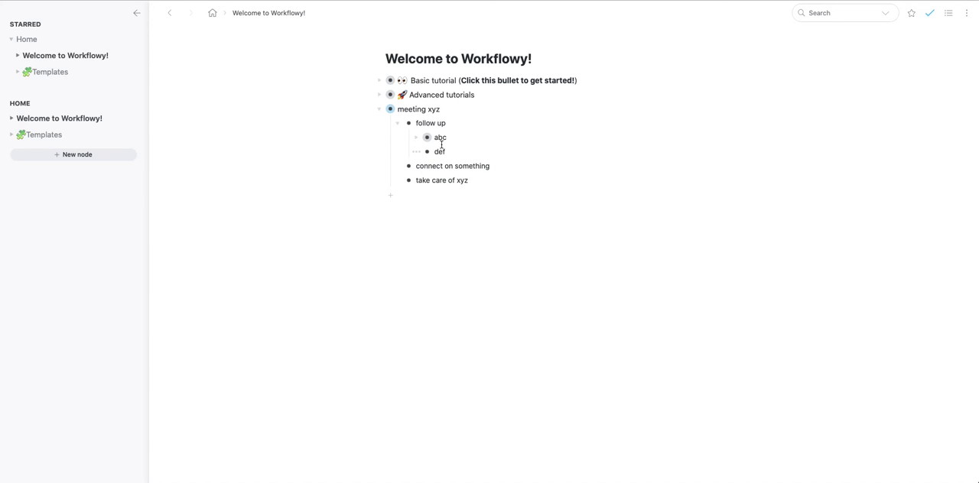
Collapse meeting xyz and briefly expand Advanced tutorials to view its topics
left_click(379, 110)
left_click(379, 95)
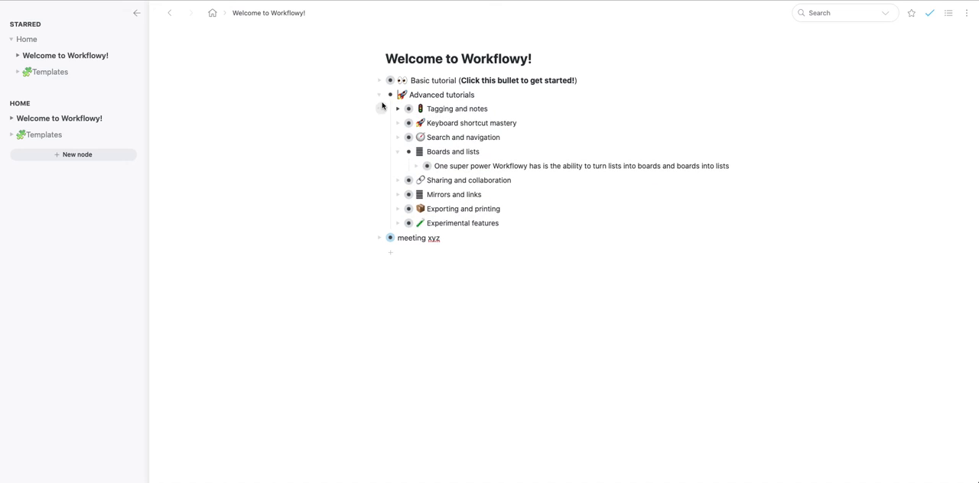
left_click(380, 96)
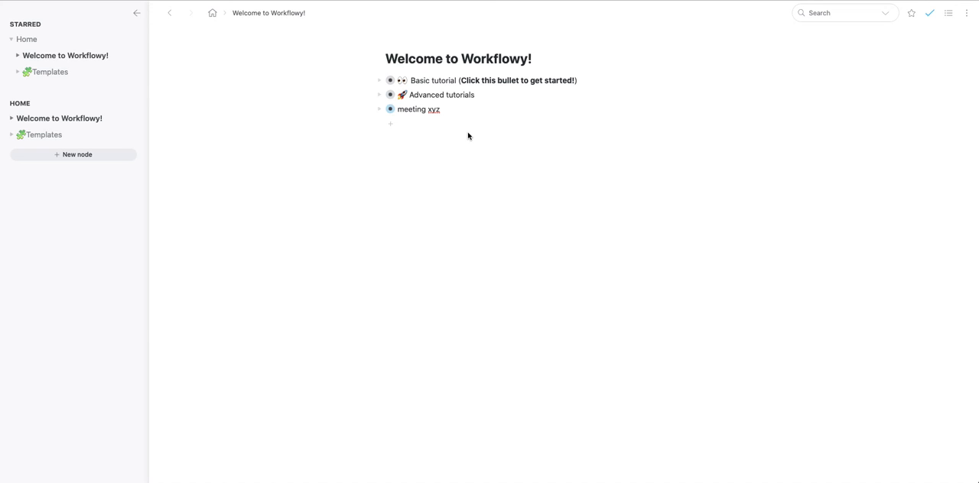
Zoom out to Home and expand Templates and its Todo board template to examine the contents
key("super+comma")
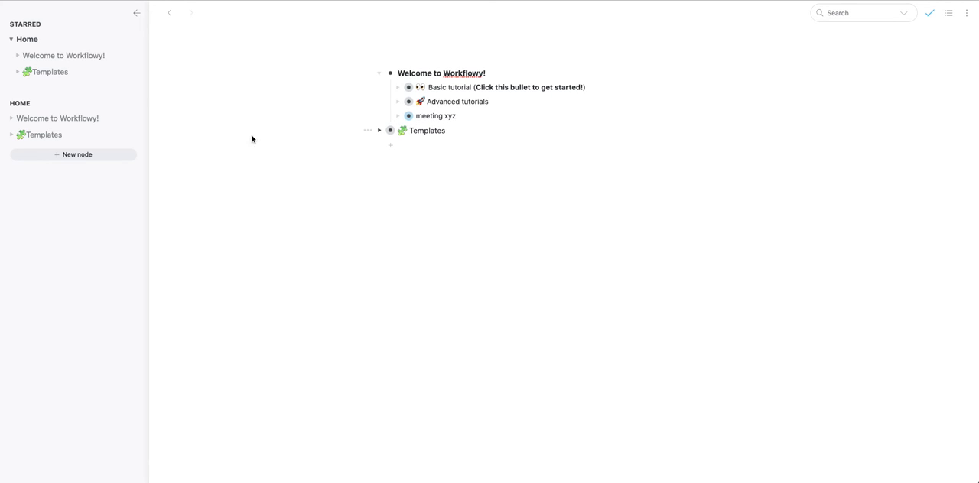
left_click(379, 131)
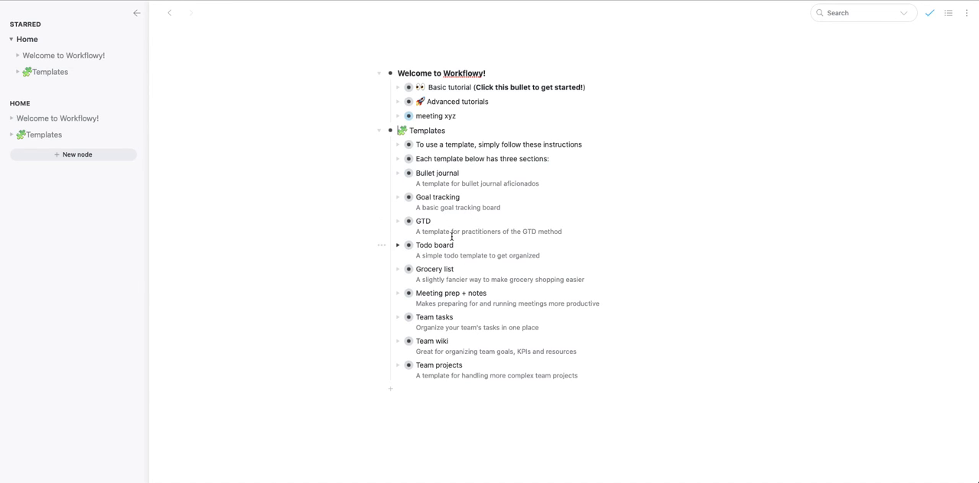
left_click(399, 245)
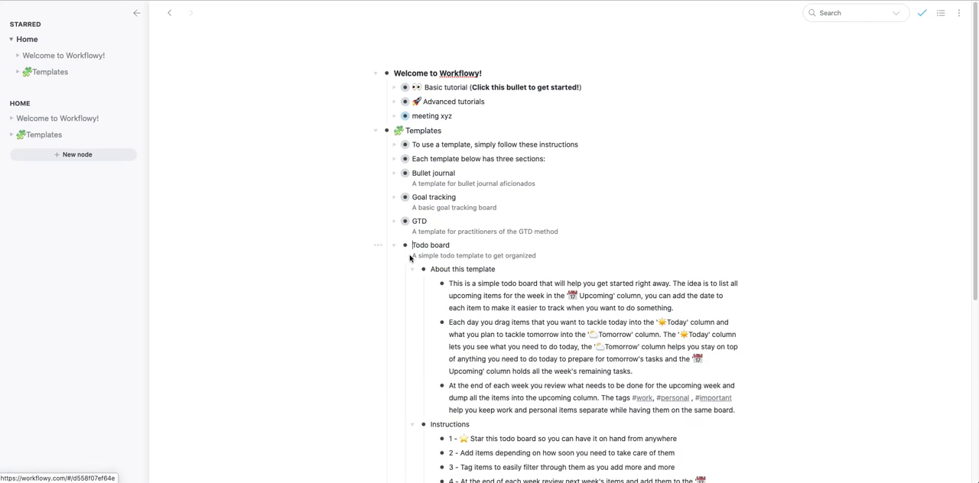
Open the Todo board inside the Todo board template and add the cards item 1 and item 2 under Upcoming
left_click(405, 242)
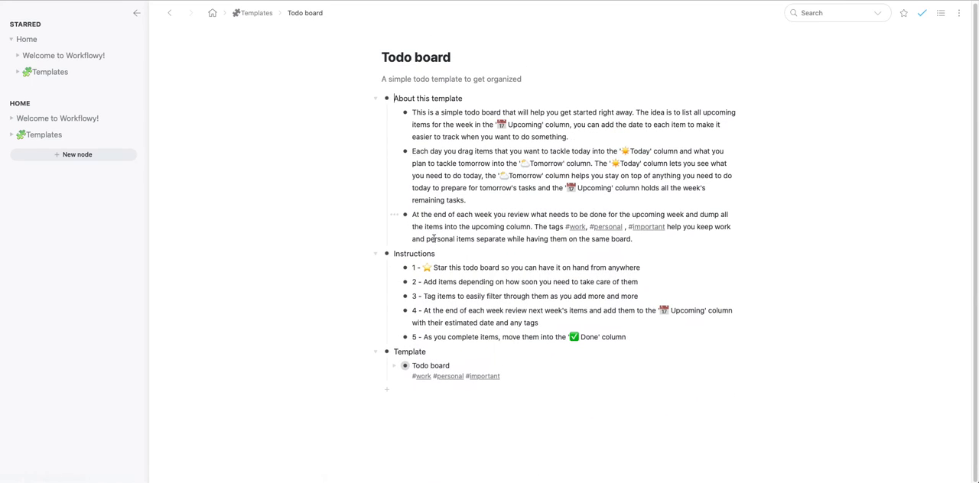
left_click(404, 365)
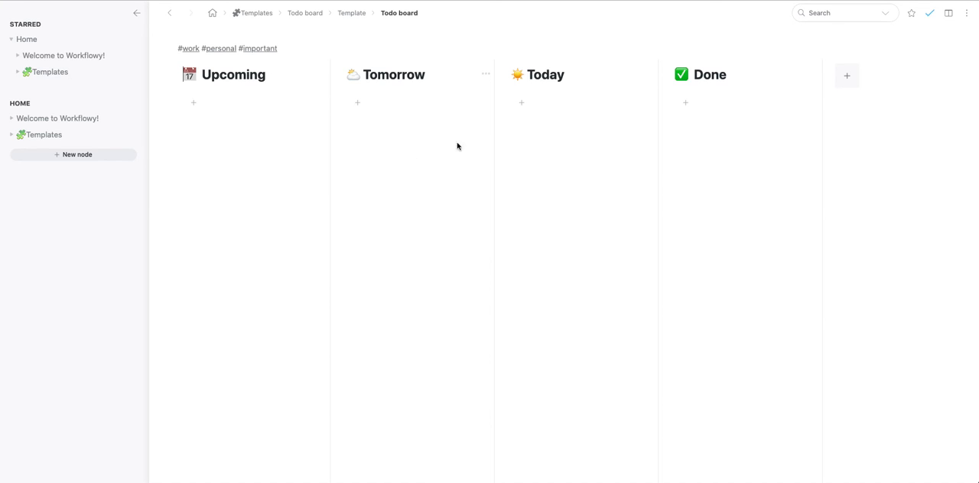
left_click(192, 103)
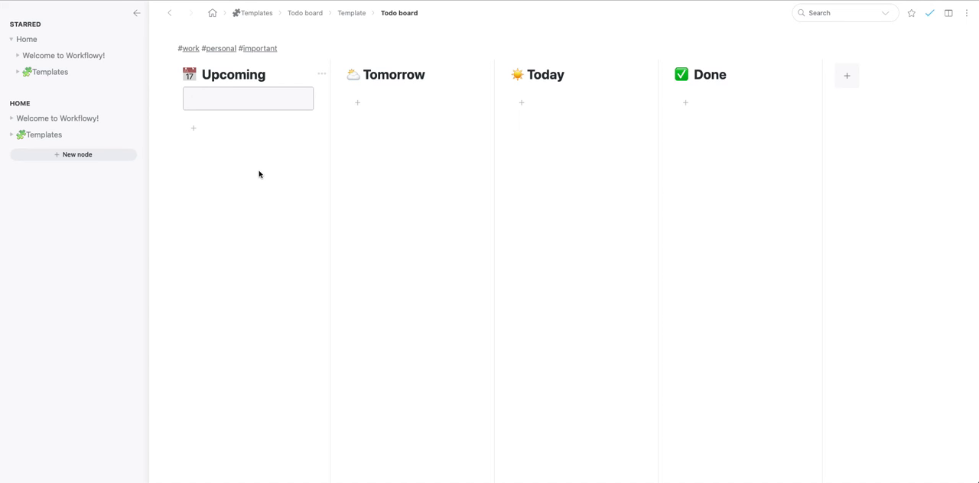
type("item 1")
key("Return")
type("item 2")
key("Return")
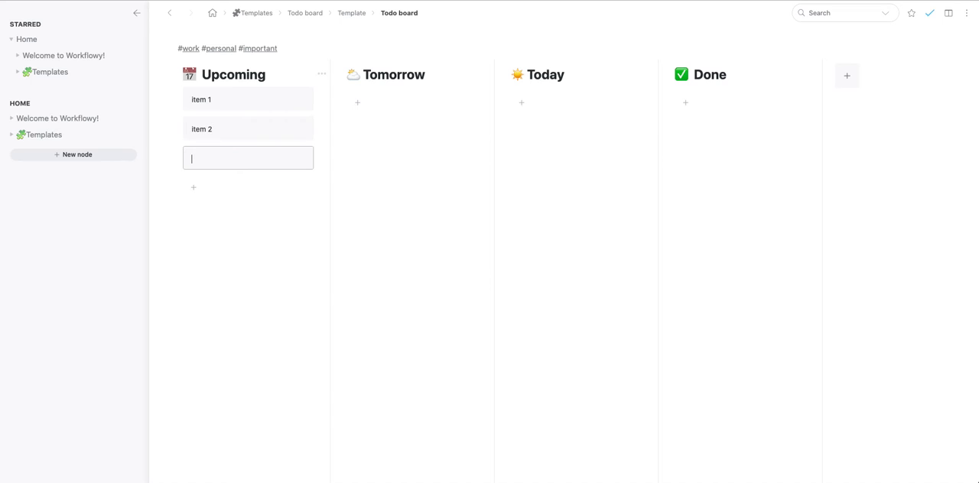
Move the item 1 card from Upcoming to Tomorrow and on to the Done column
left_click(221, 100)
left_click_drag(280, 90, 399, 105)
left_click_drag(304, 103, 394, 108)
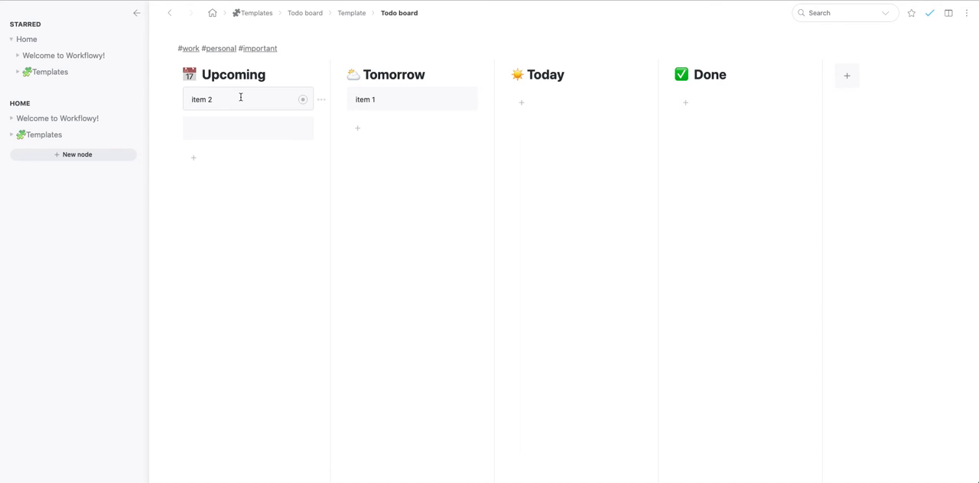
left_click_drag(467, 100, 719, 103)
Return to the Todo board template page, move its nested Todo board out to the Home level and open it there
left_click(25, 0)
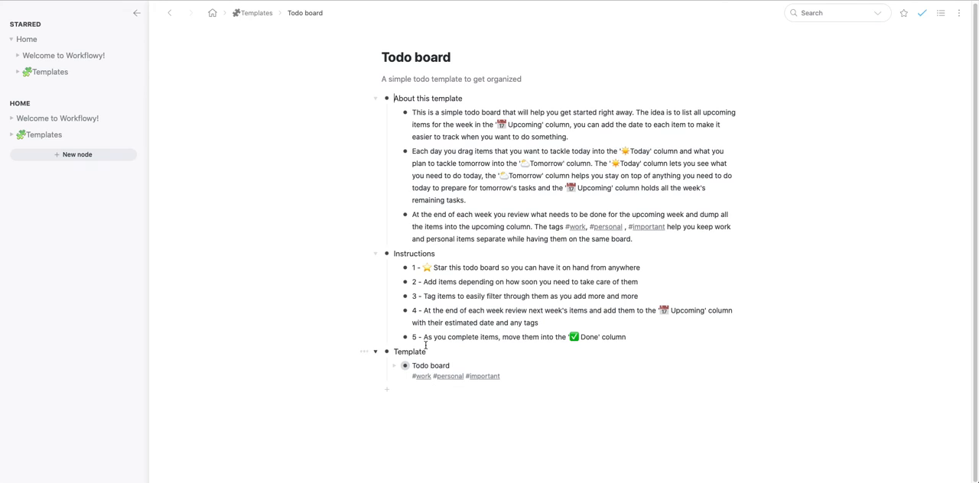
left_click_drag(407, 372, 11, 82)
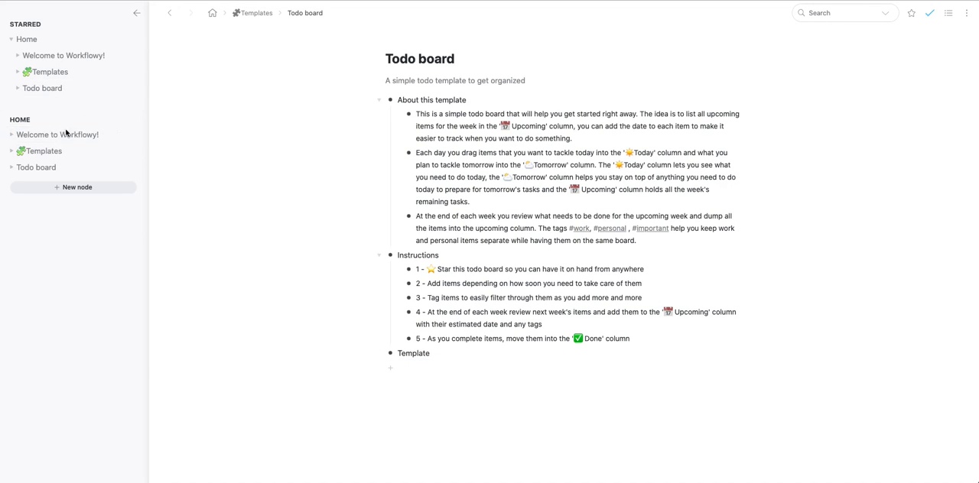
left_click(42, 89)
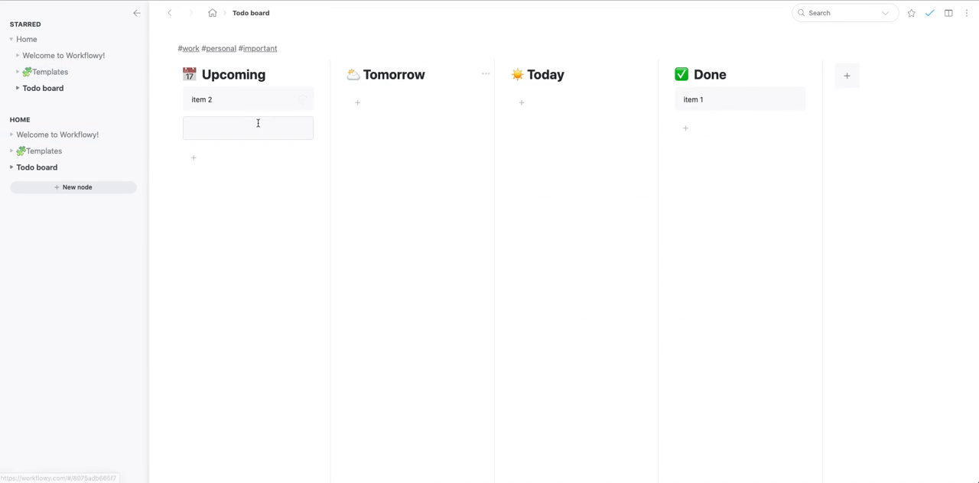